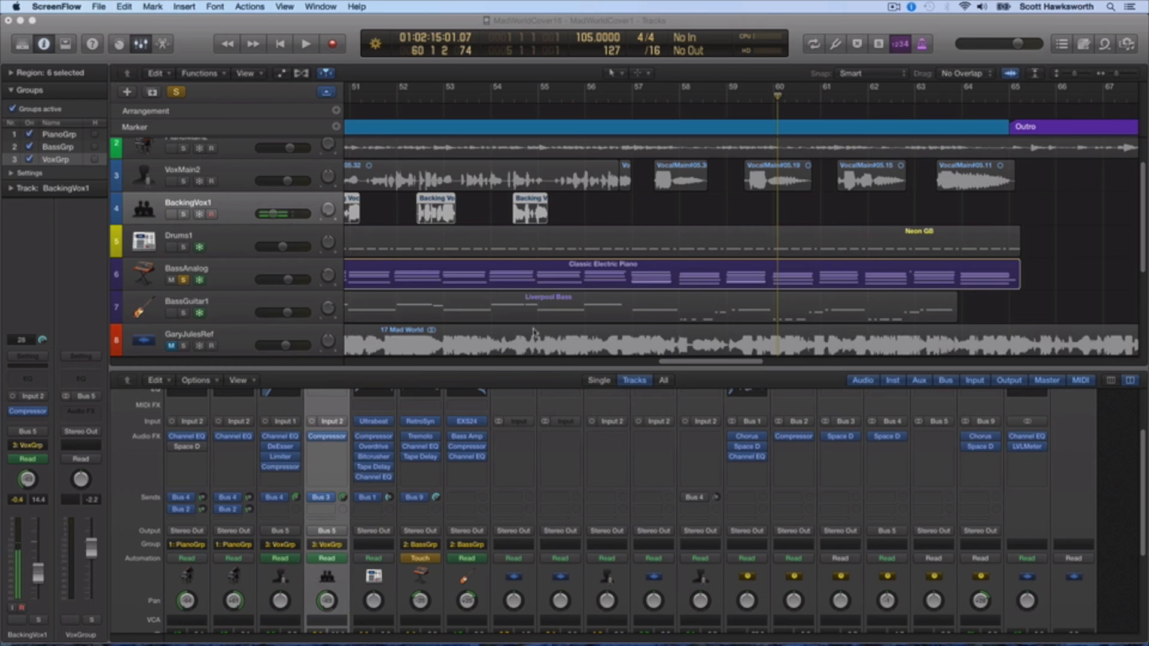
Step: Add a send to Bus 9 (AnalogVerb) on the BassGuitar1 channel
drag(701, 361, 428, 365)
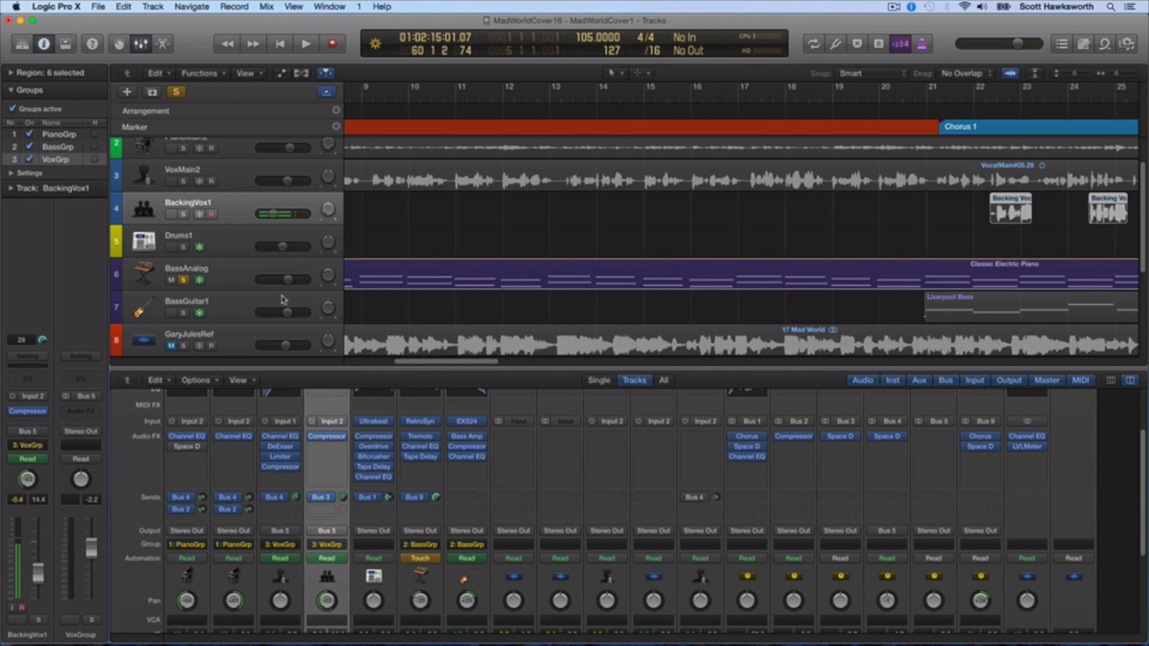
click(229, 309)
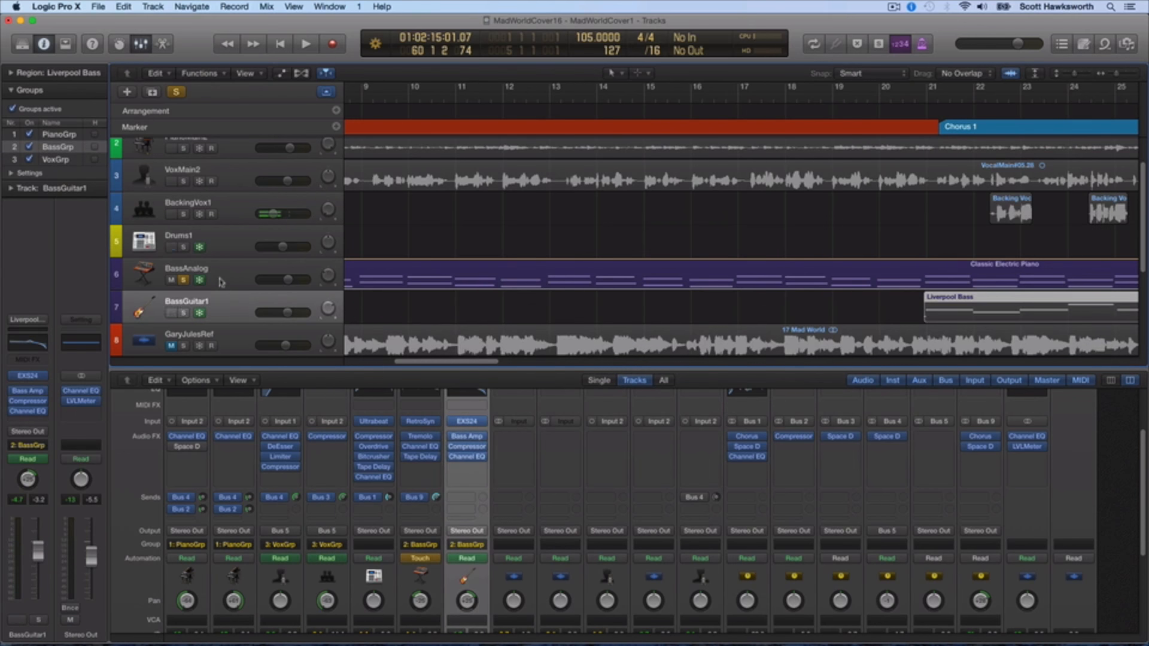
click(221, 282)
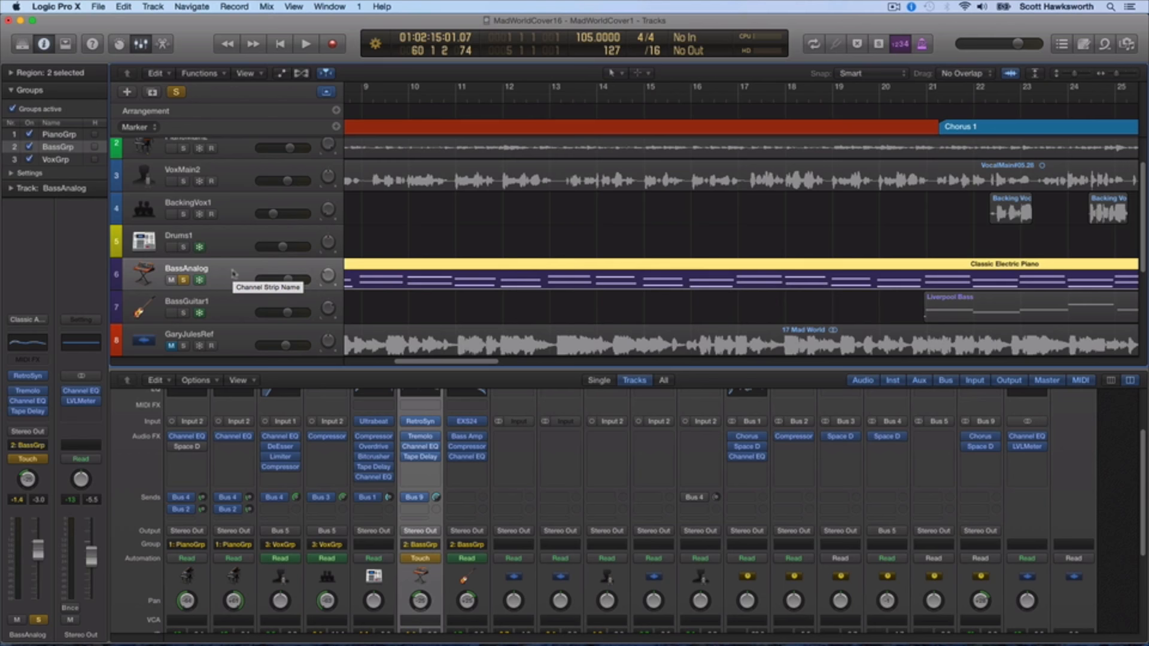
click(233, 301)
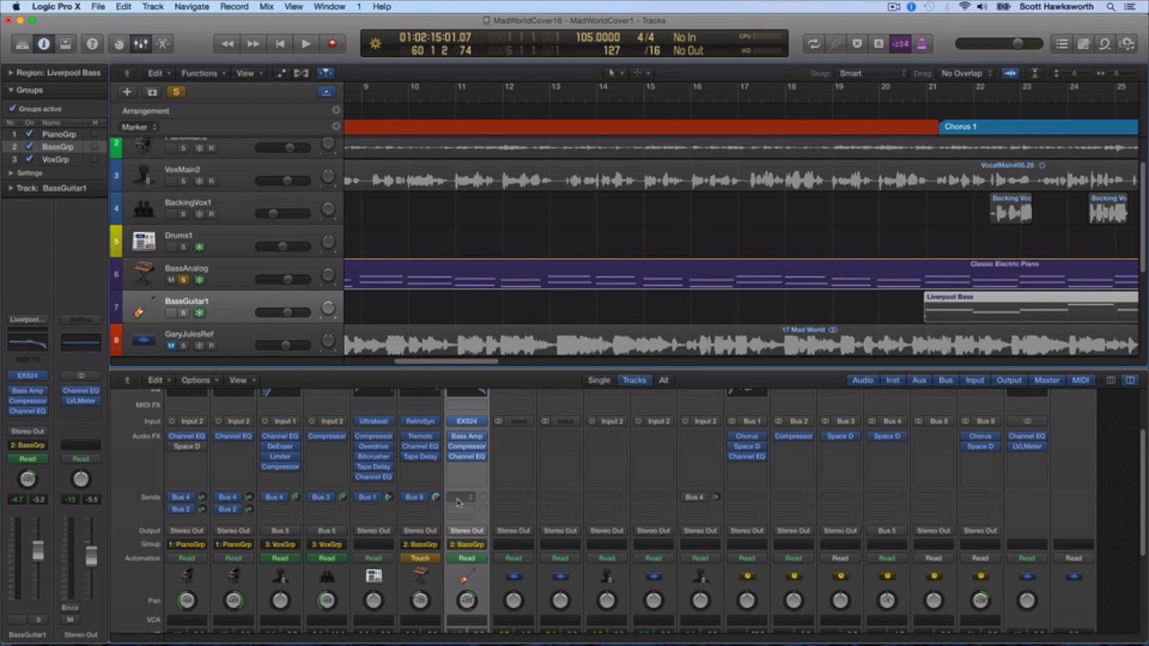
scroll(460, 502, up, 3)
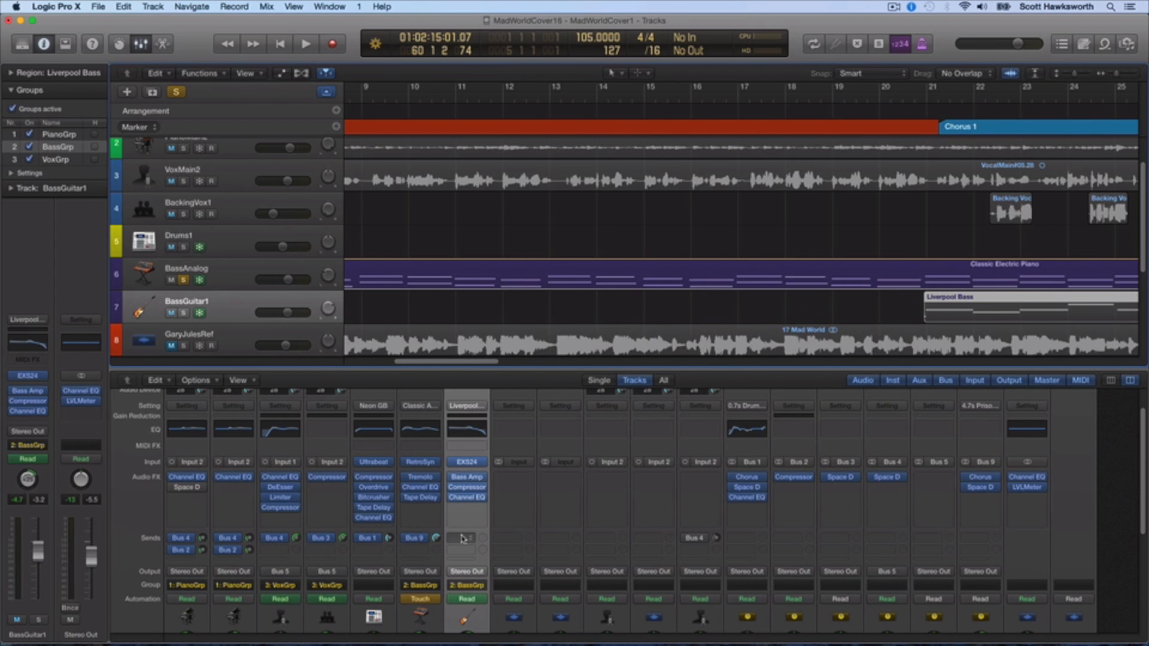
click(462, 538)
mouse_move(479, 591)
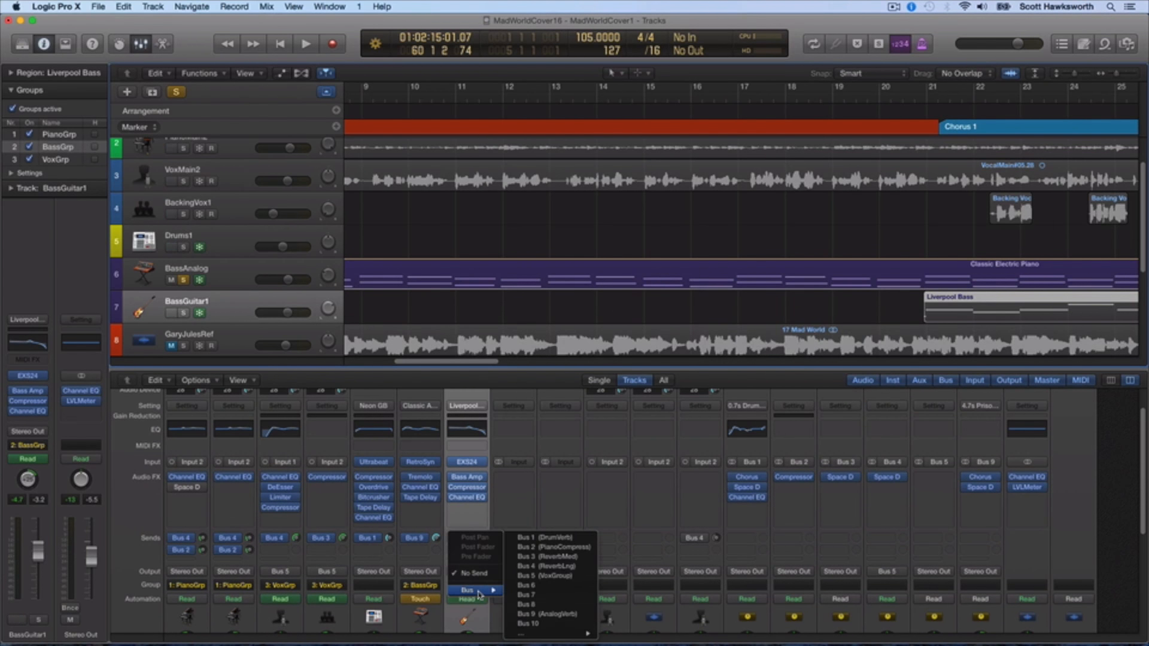
click(554, 615)
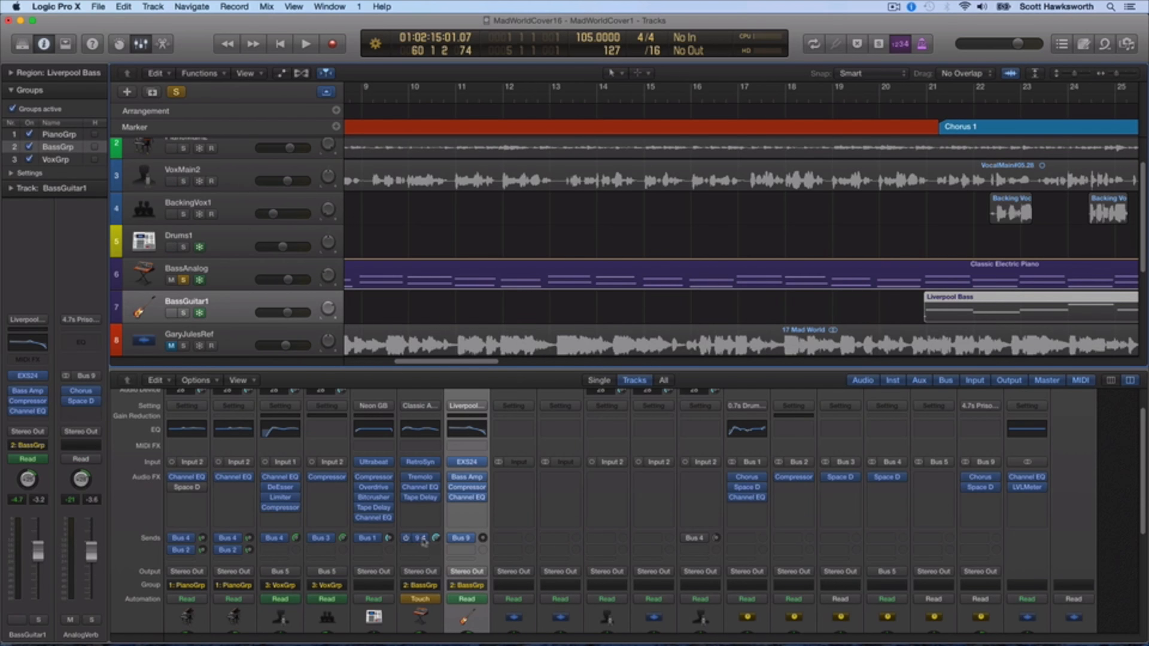
Step: Raise the BassGuitar1 send level to Bus 9 and check the AnalogVerb channel it feeds
drag(484, 539, 483, 513)
click(467, 538)
click(490, 555)
scroll(649, 455, down, 5)
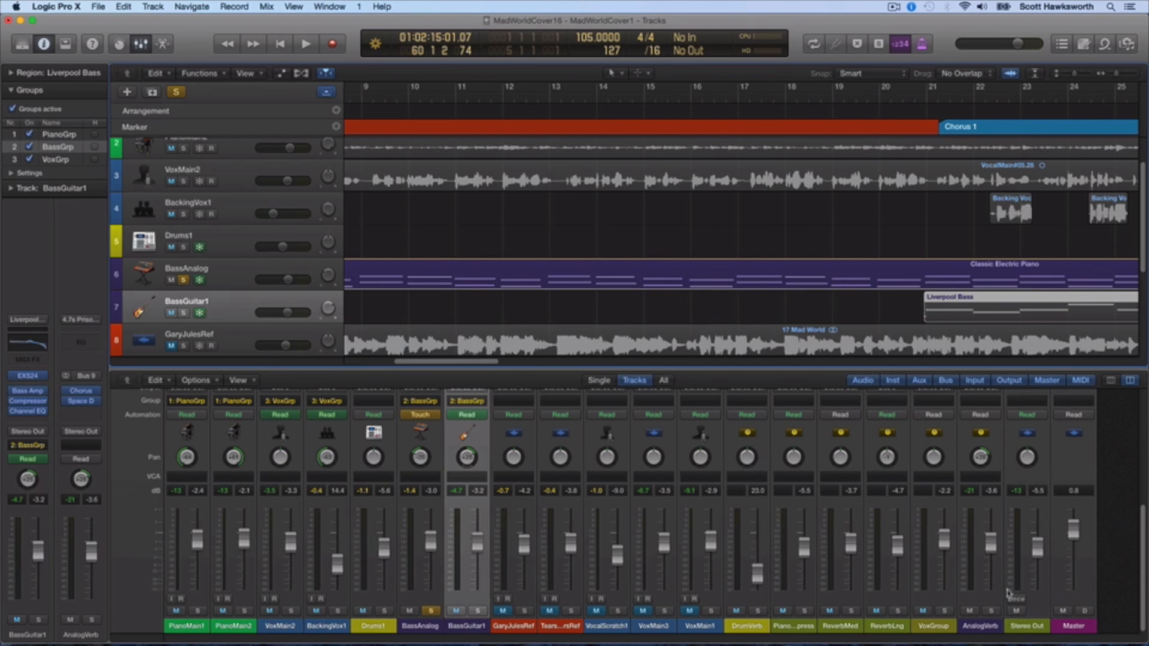
scroll(1003, 580, up, 5)
scroll(1002, 579, down, 1)
click(986, 566)
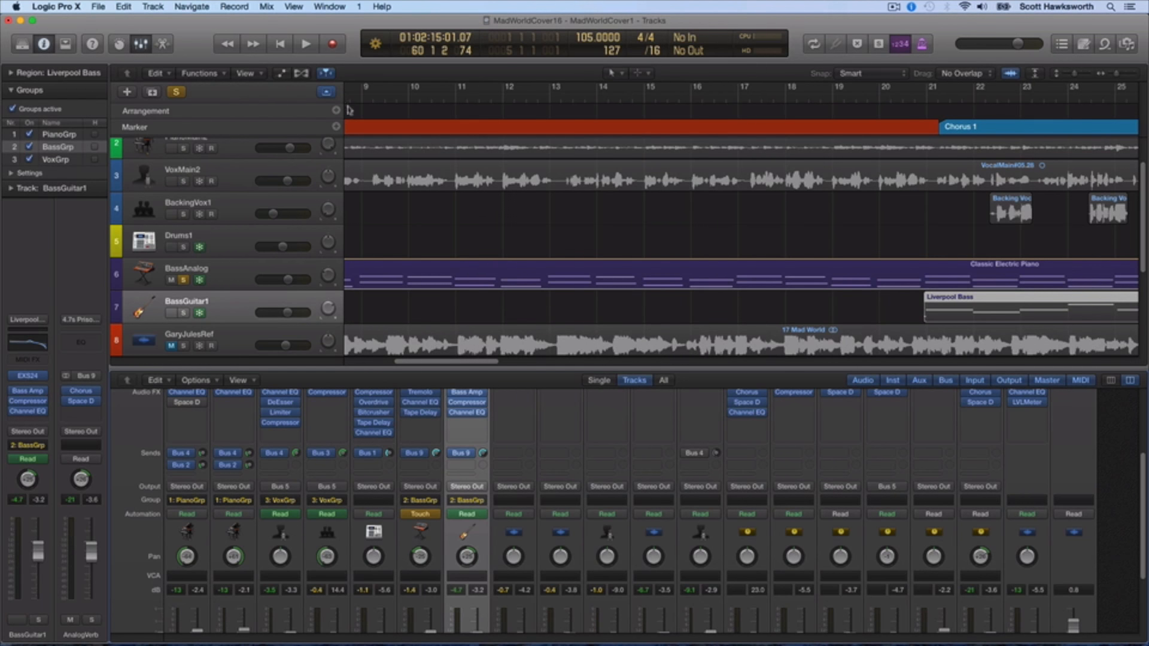
Step: Solo BassGuitar1 together with BassAnalog and audition the passage leading into Chorus 1
click(365, 95)
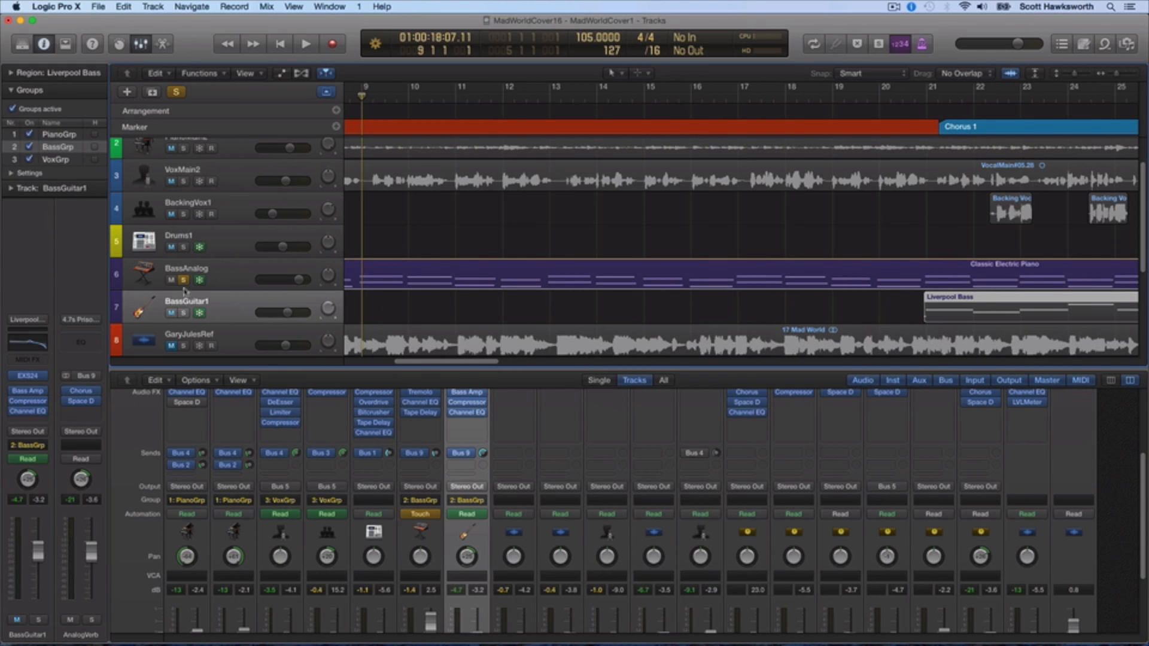
click(184, 313)
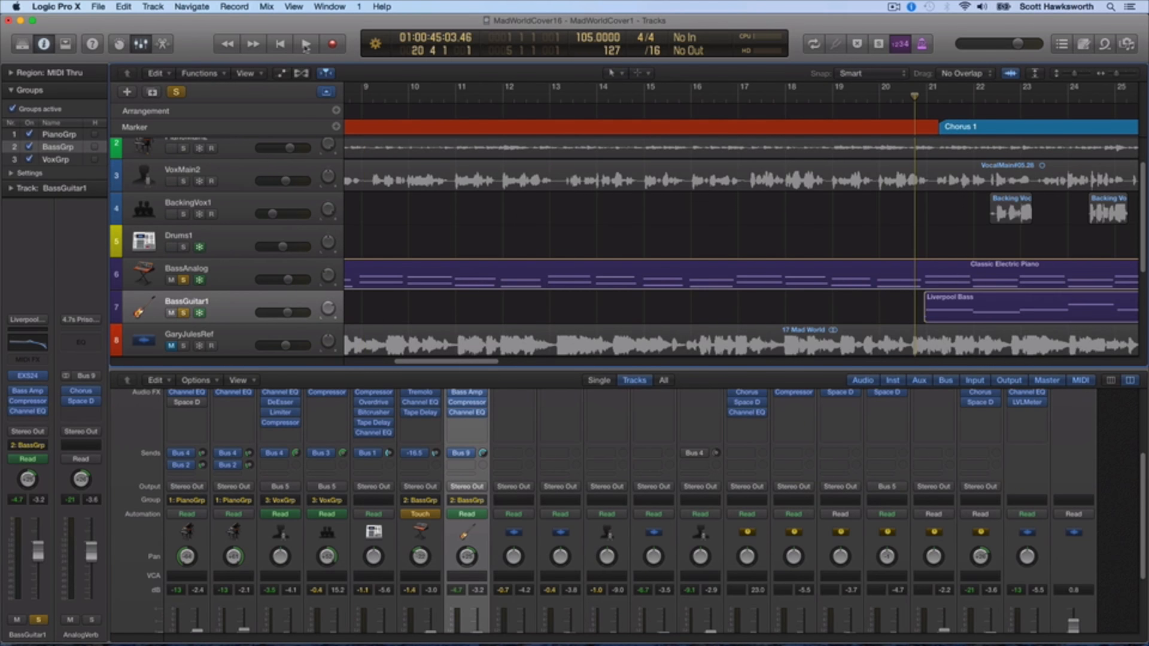
click(306, 44)
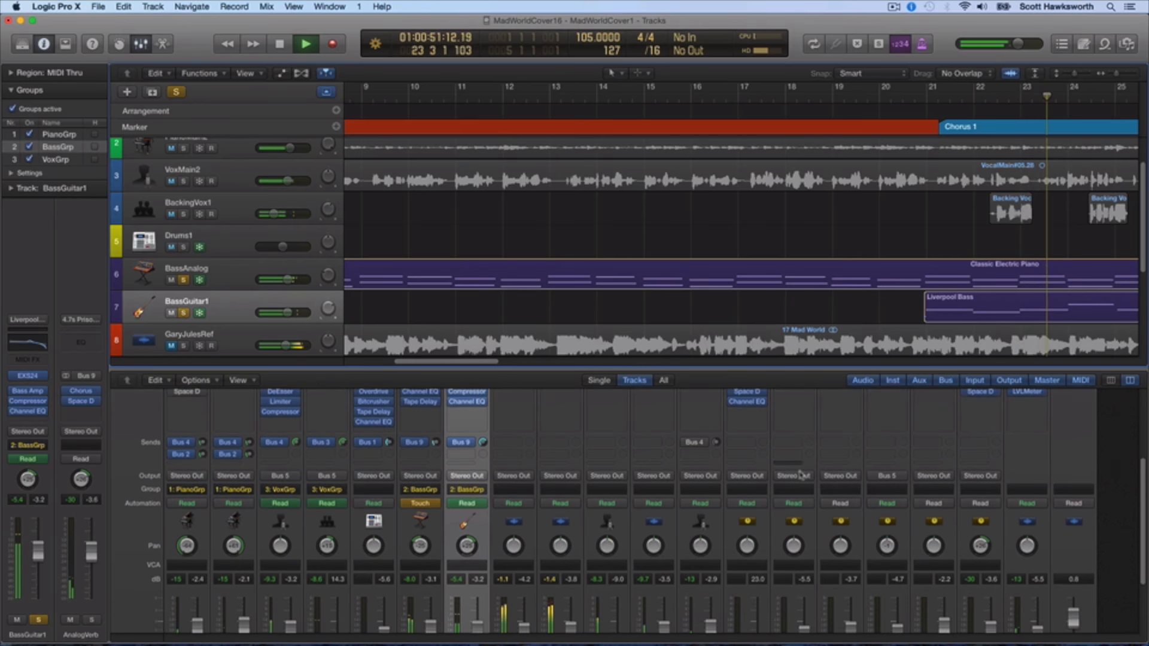
scroll(801, 474, down, 2)
scroll(801, 474, down, 4)
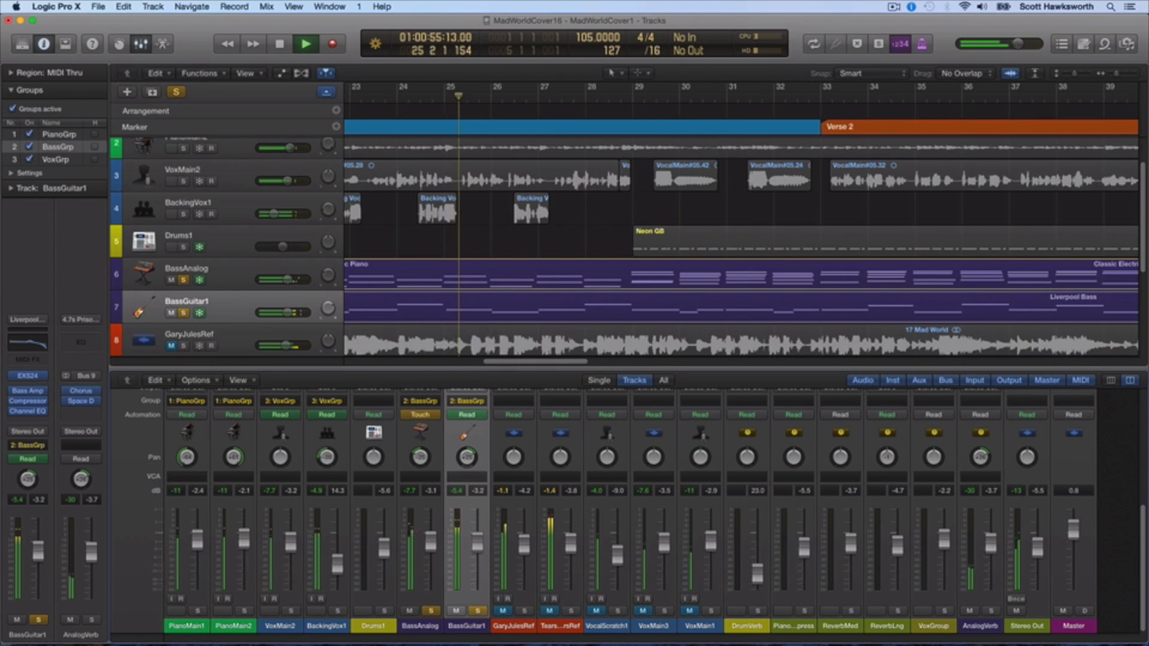
click(279, 44)
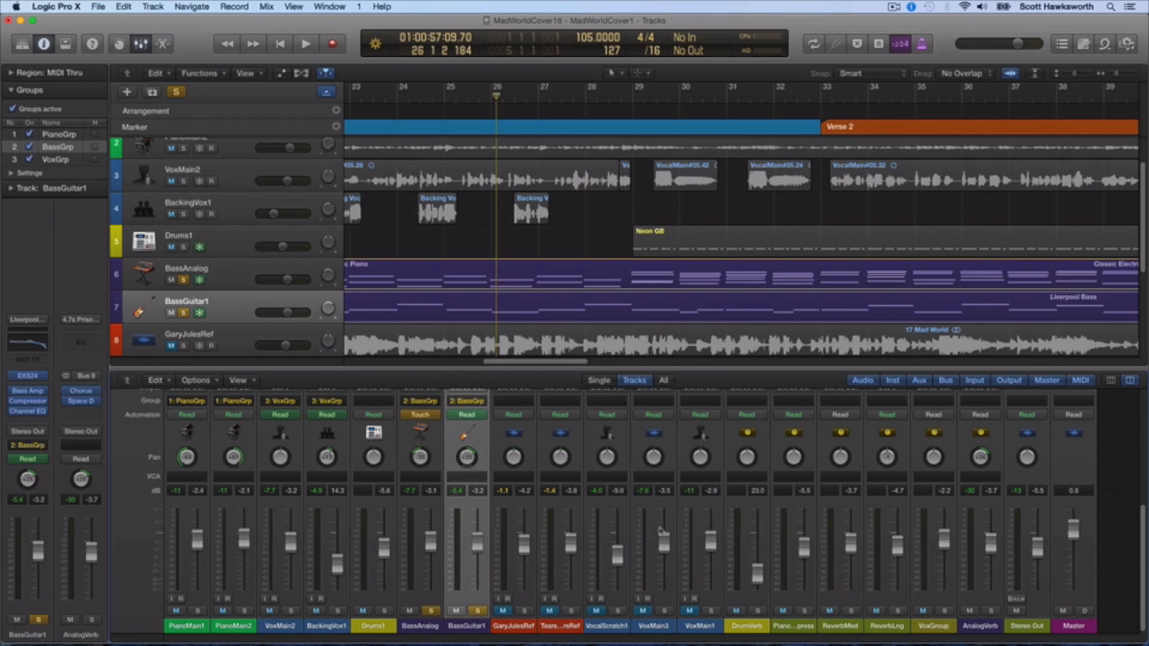
Step: Raise the Bus 4 reverb sends on PianoMain1 and PianoMain2, with PianoMain2 at about -0.4 dB
scroll(468, 516, up, 5)
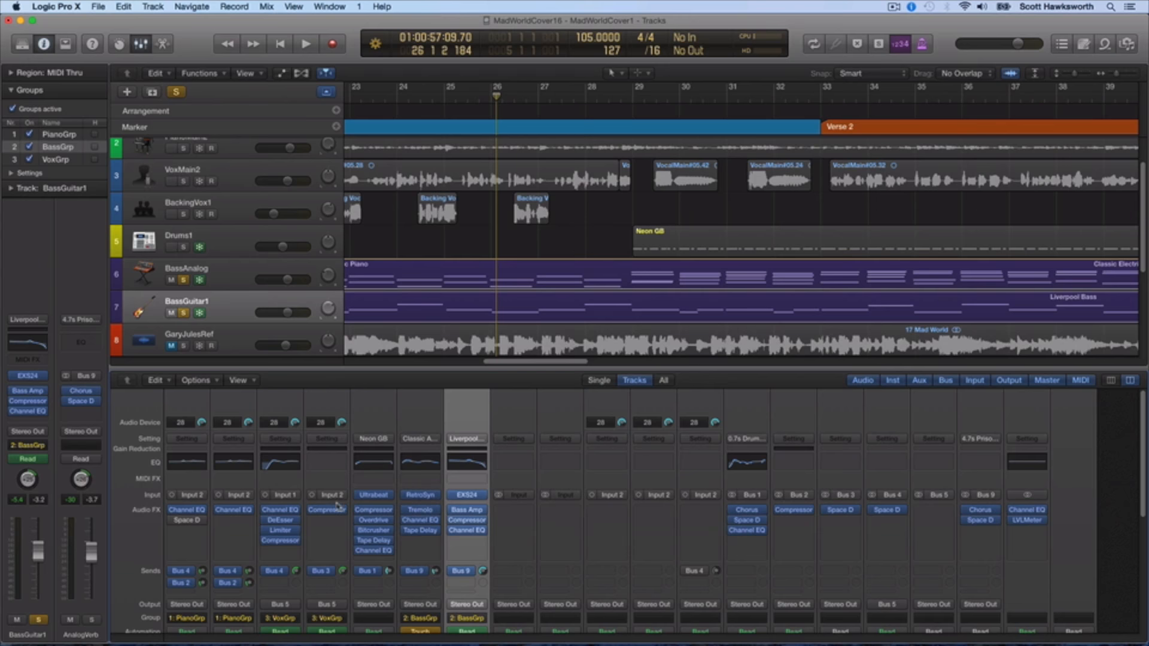
scroll(326, 506, down, 3)
scroll(186, 468, up, 3)
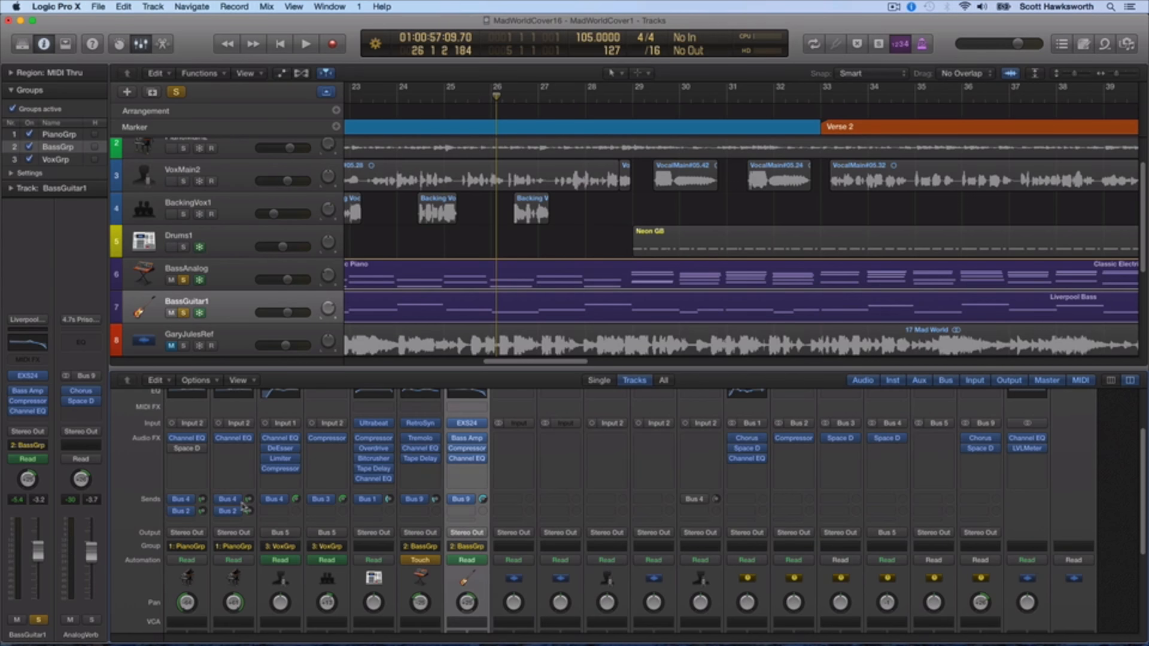
scroll(699, 522, down, 1)
scroll(698, 522, down, 4)
scroll(886, 602, up, 15)
drag(174, 522, 175, 521)
drag(201, 572, 201, 503)
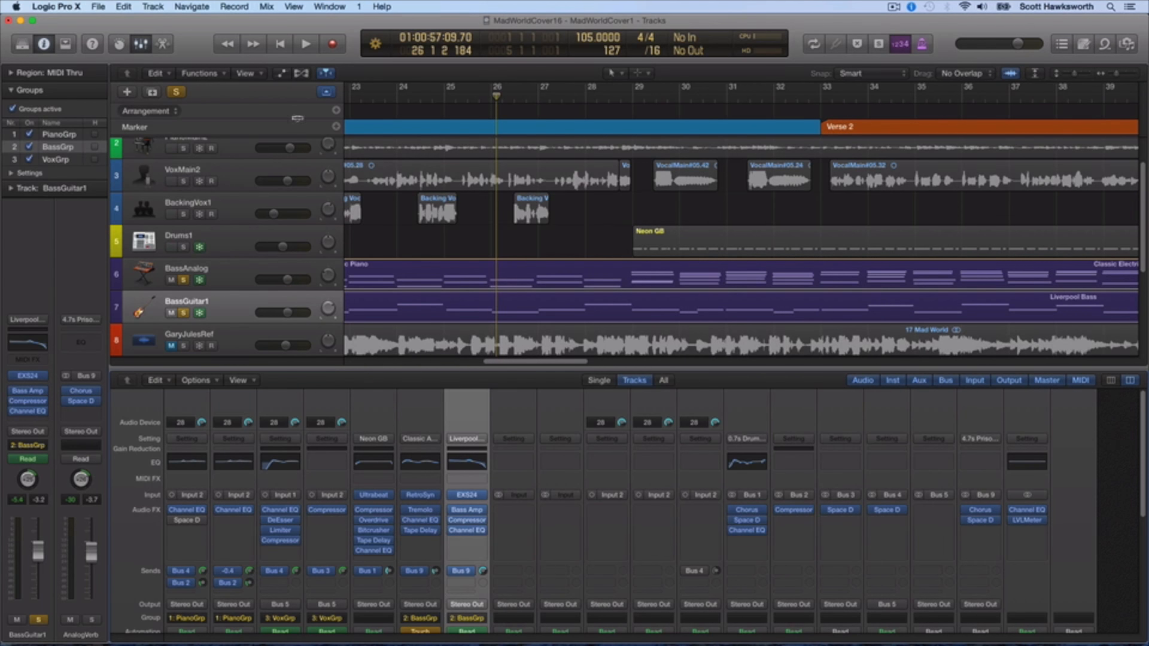
Step: Solo PianoMain1 and PianoMain2 and play Chorus 1 from bar 26 with the raised reverb sends
scroll(186, 207, up, 3)
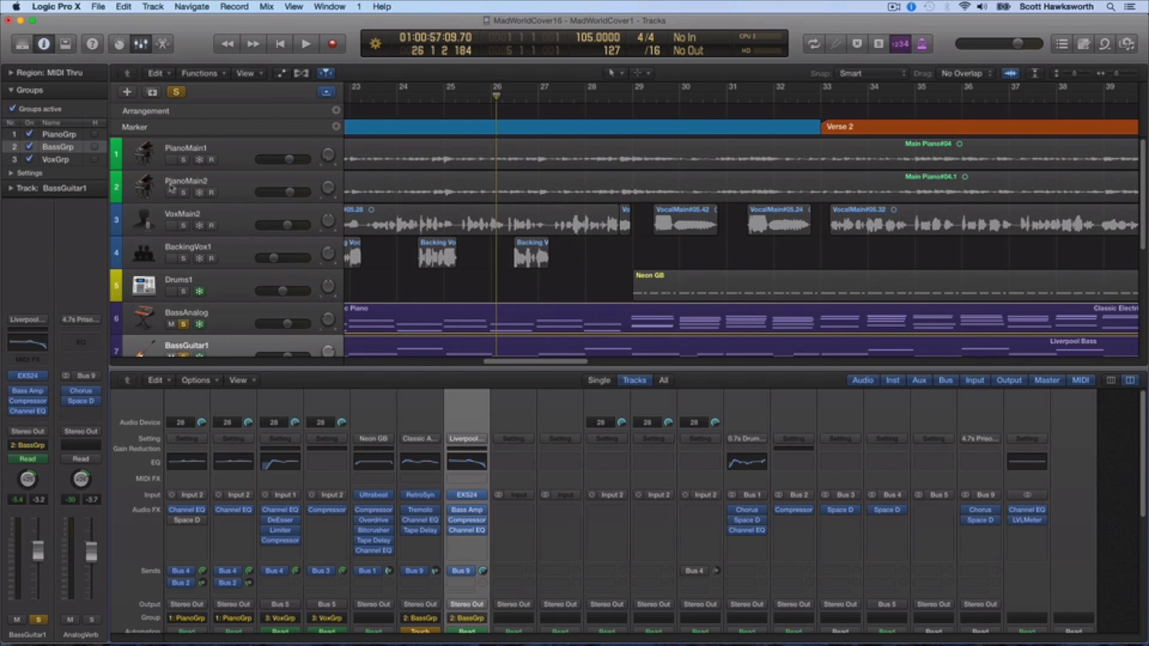
click(183, 193)
click(184, 161)
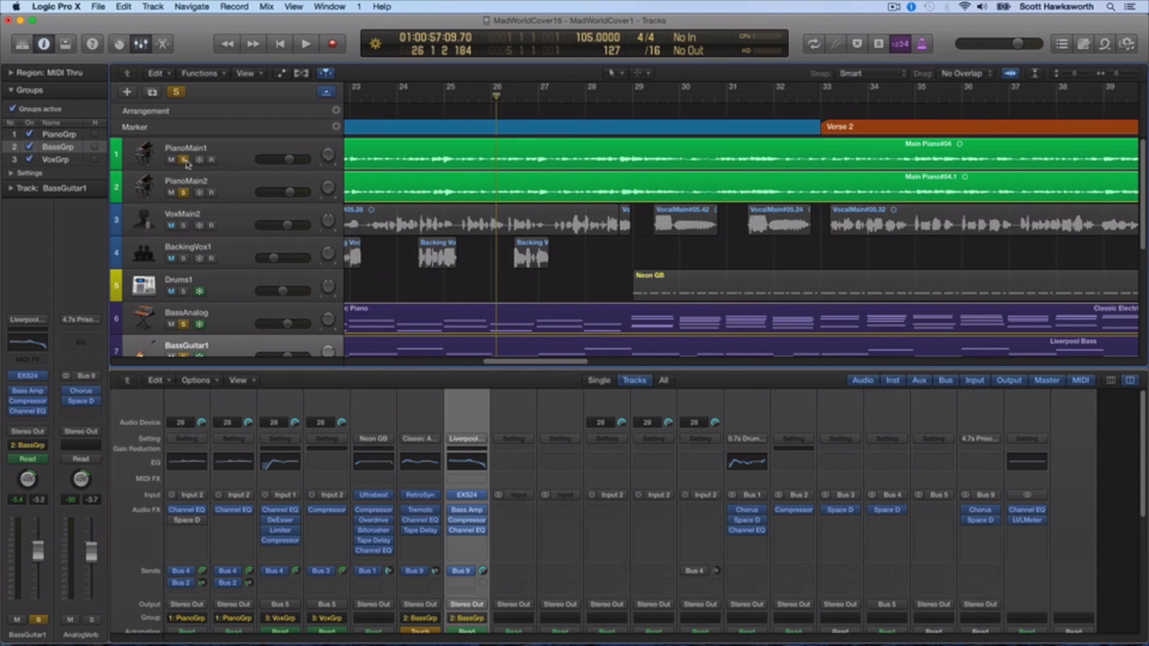
click(305, 44)
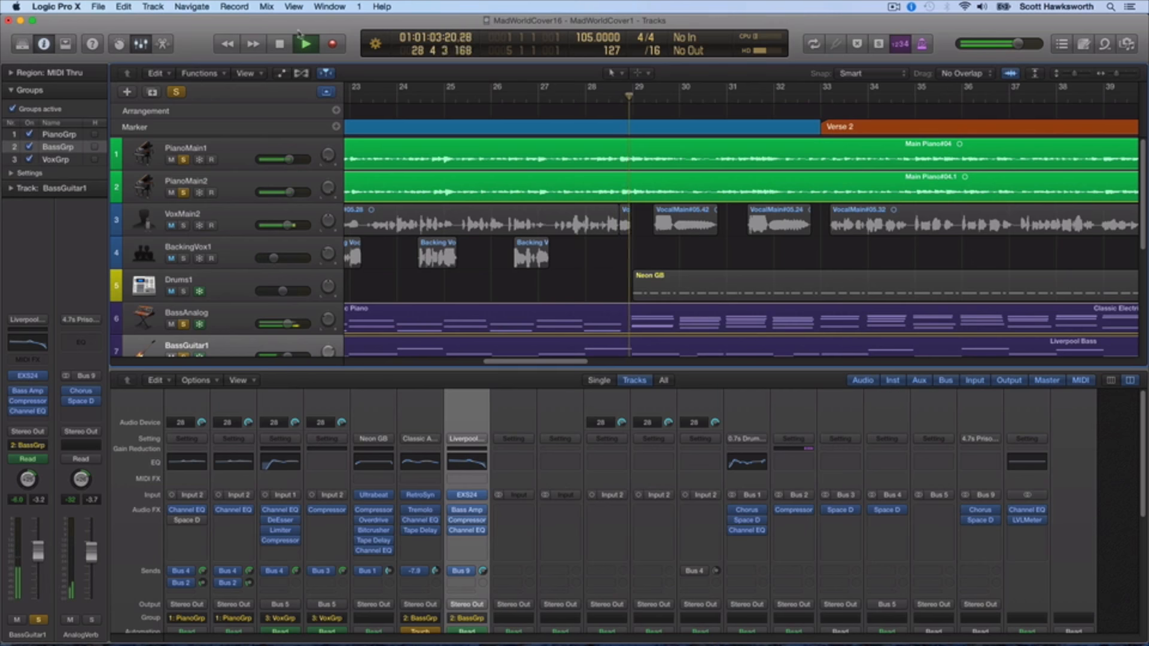
click(283, 44)
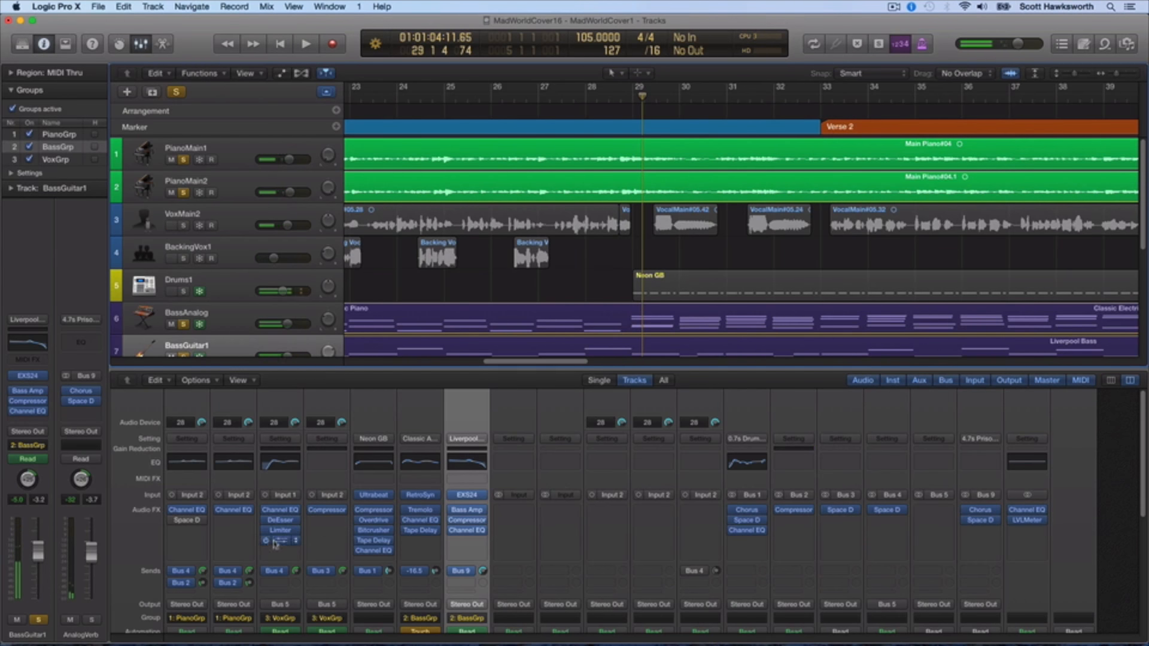
Step: Fine-tune the Bus 4 send levels on PianoMain1 and PianoMain2
drag(204, 576, 204, 574)
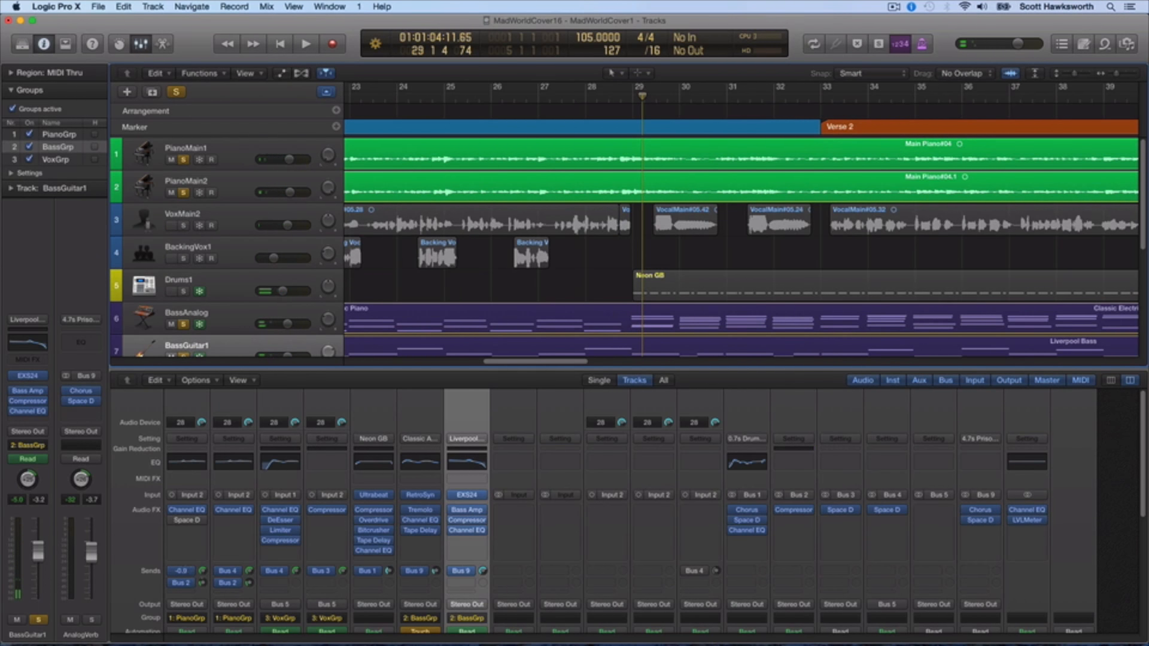
drag(249, 575, 249, 573)
drag(204, 571, 204, 574)
Step: Pan the ReverbLng channel off-centre
scroll(421, 537, down, 5)
scroll(892, 485, up, 5)
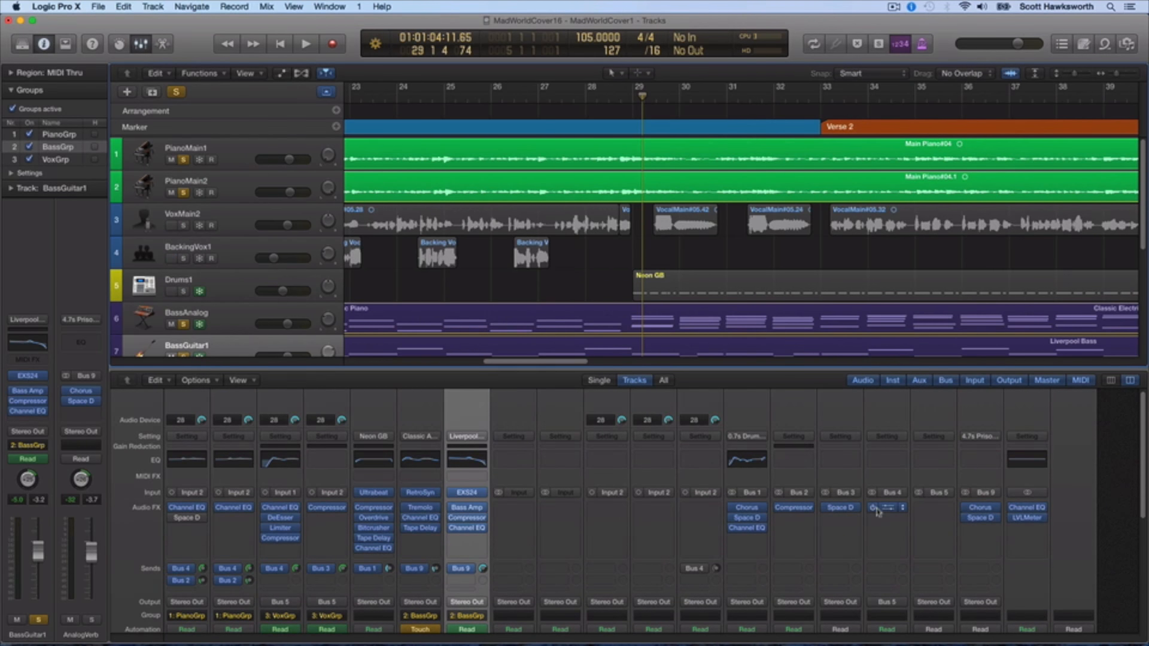
scroll(887, 521, down, 5)
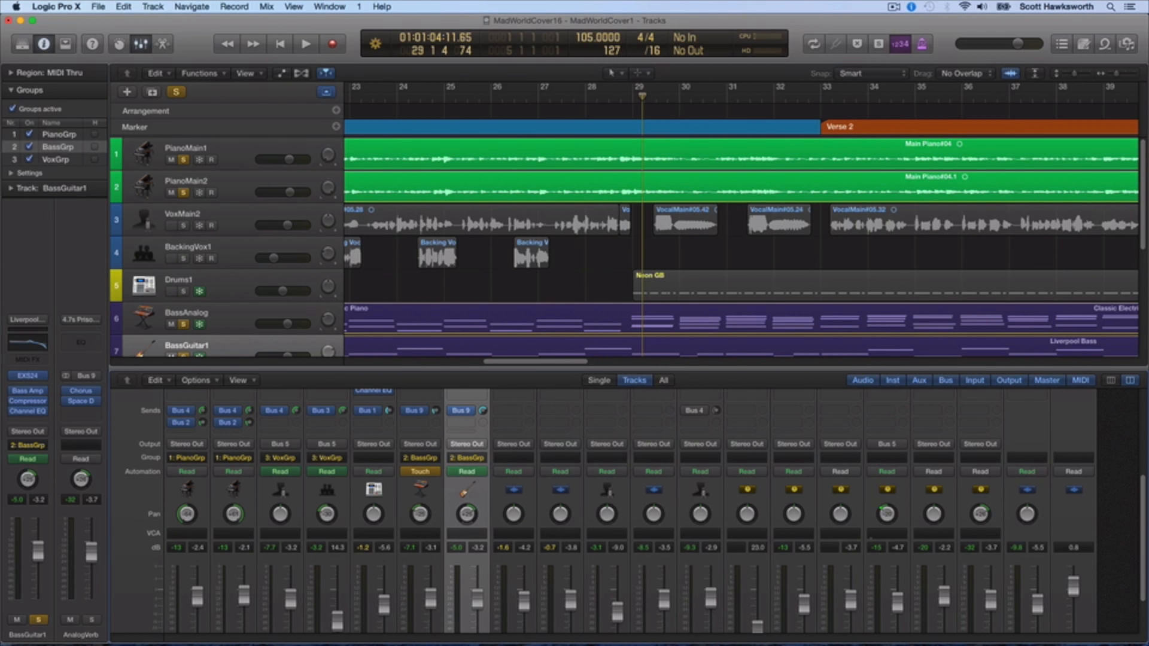
scroll(634, 510, up, 5)
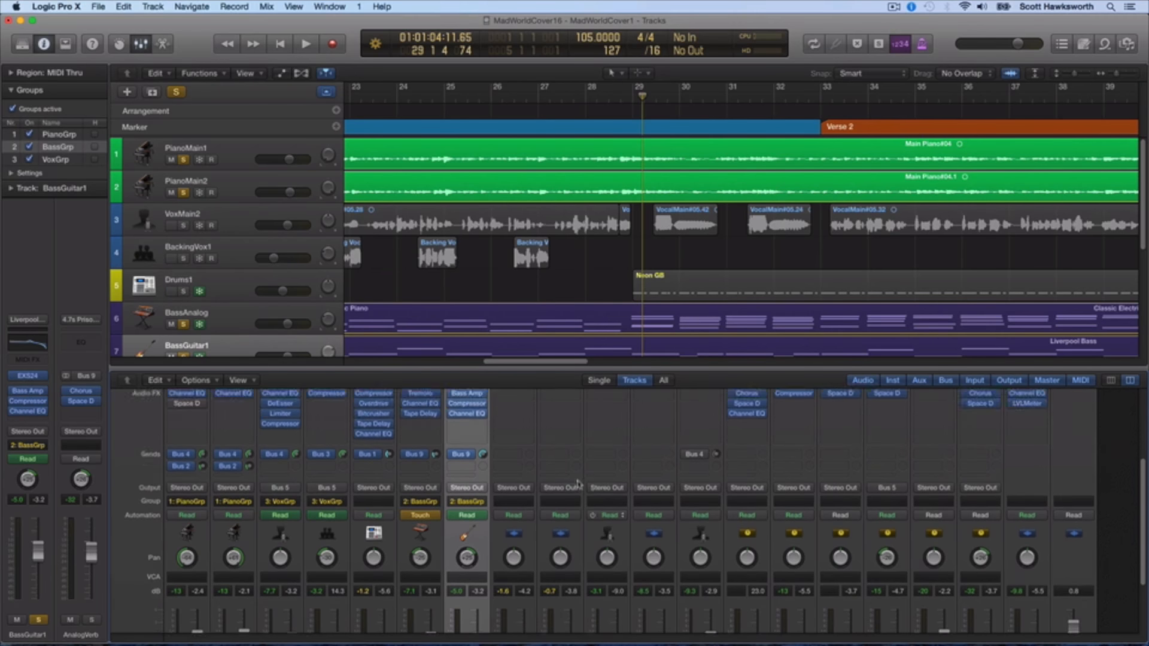
Step: Play back from bar 29 and lower the ReverbLng fader to -6.2 dB
click(306, 44)
scroll(869, 543, down, 5)
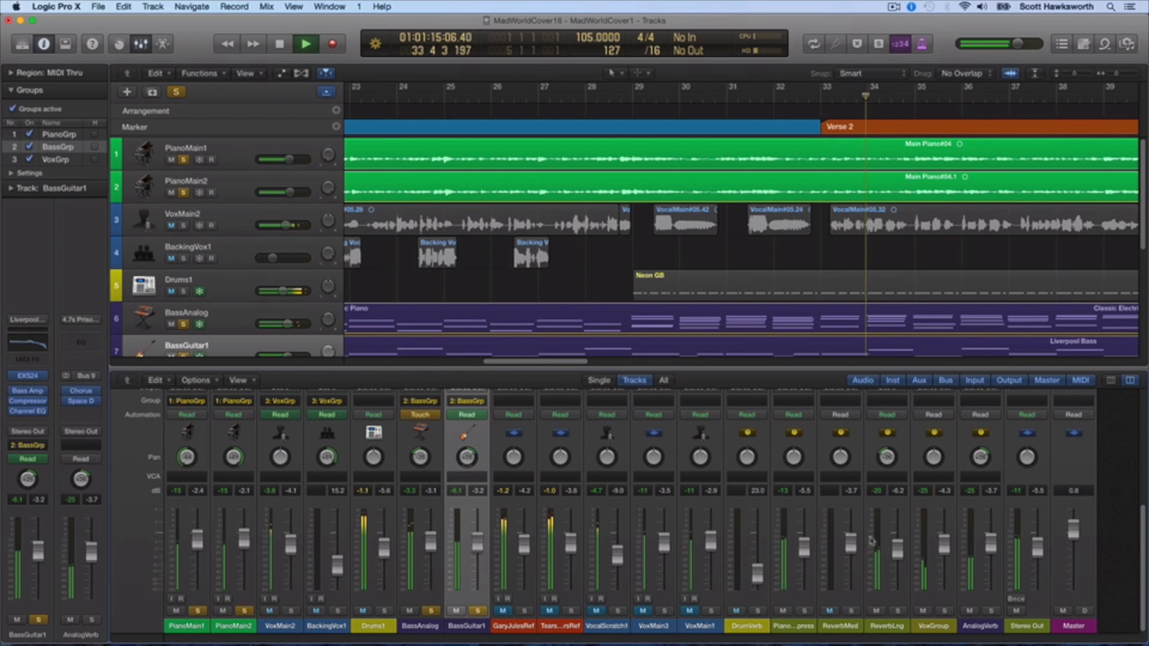
scroll(496, 565, up, 3)
scroll(531, 529, up, 3)
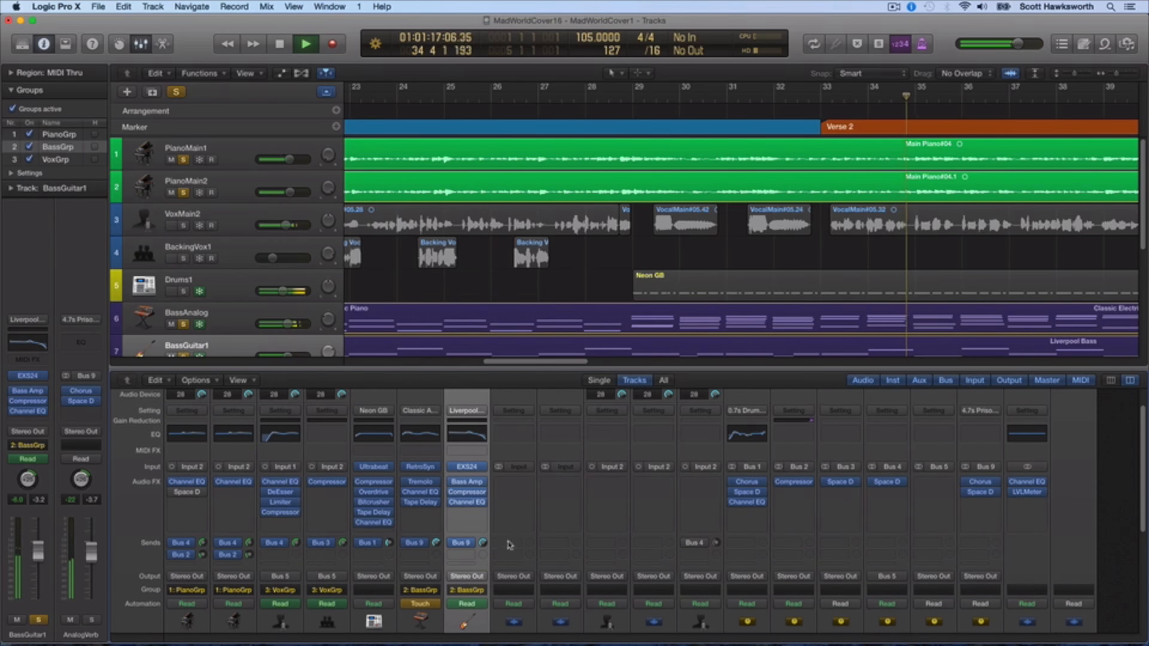
scroll(569, 496, down, 1)
click(280, 44)
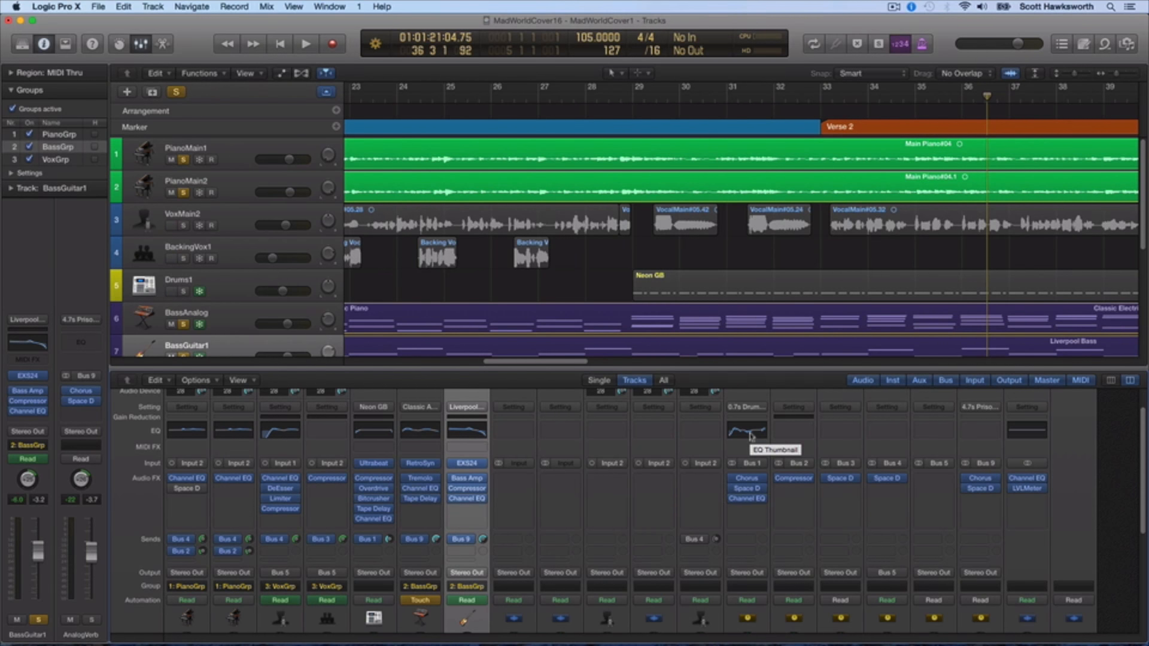
click(228, 541)
click(235, 522)
click(236, 523)
click(140, 521)
click(203, 540)
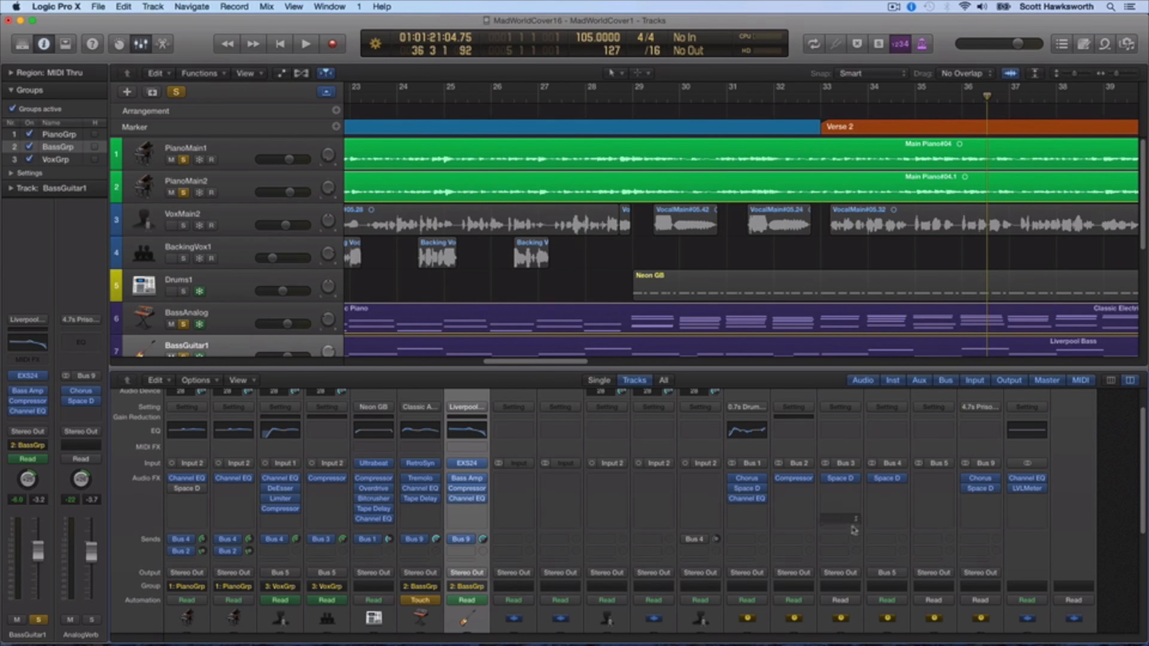
Step: Examine the sends, reverb inserts and bus outputs across the mixer, ending with the VoxGroup channel selected
scroll(868, 545, down, 3)
scroll(878, 555, down, 2)
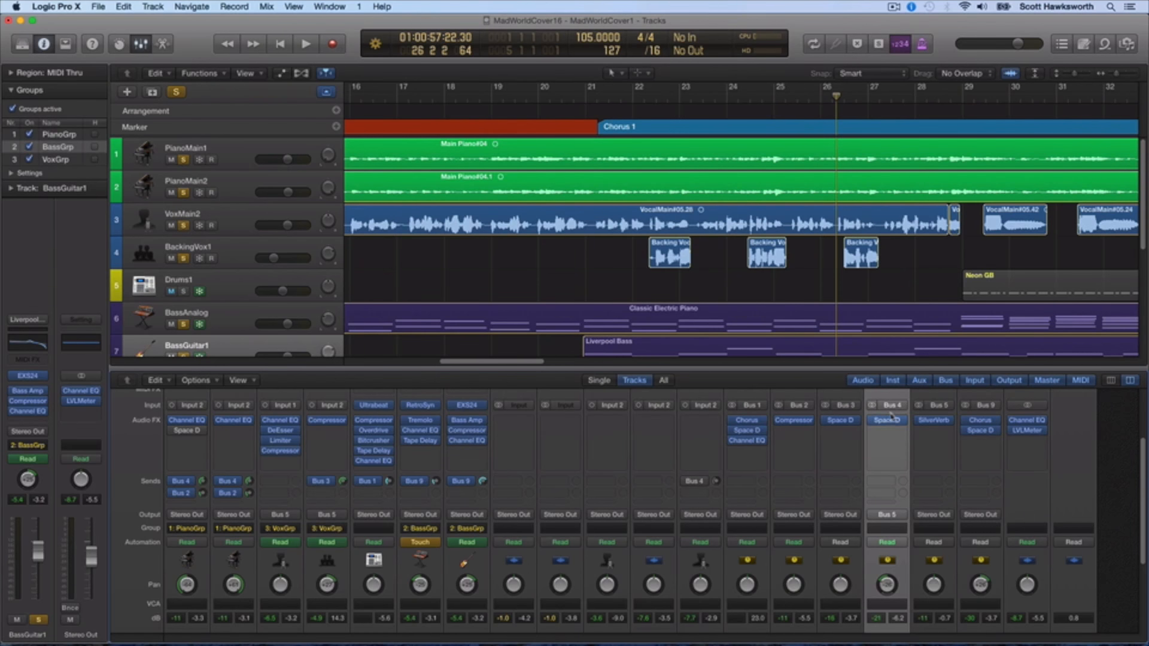
scroll(701, 473, down, 3)
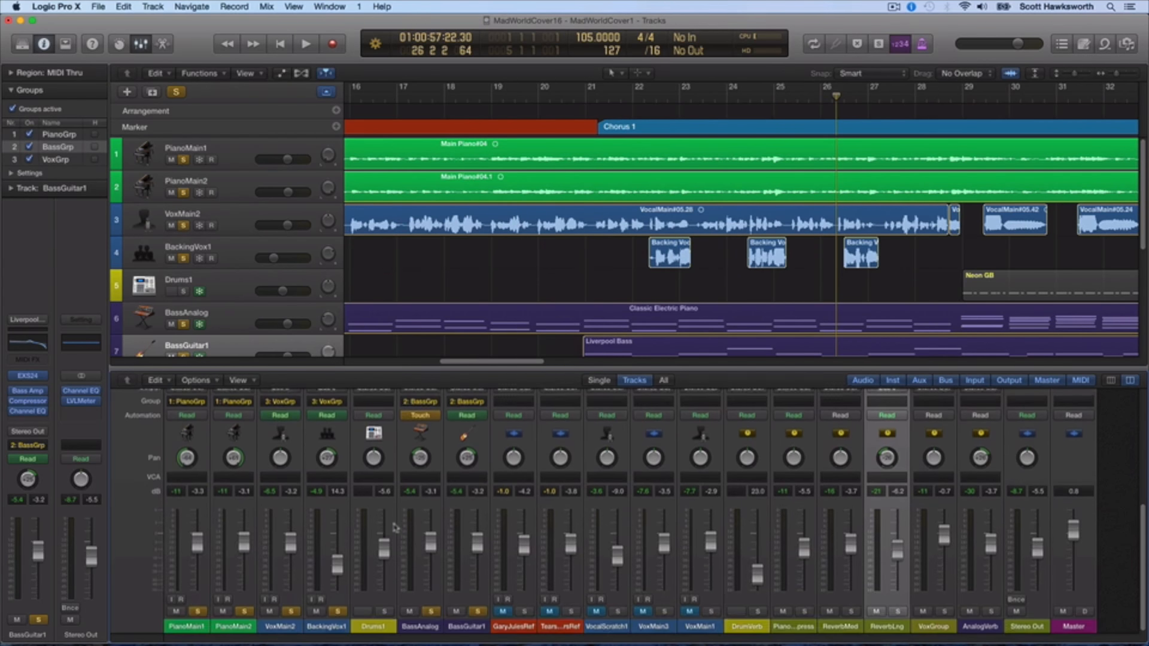
scroll(510, 520, up, 5)
scroll(510, 520, up, 1)
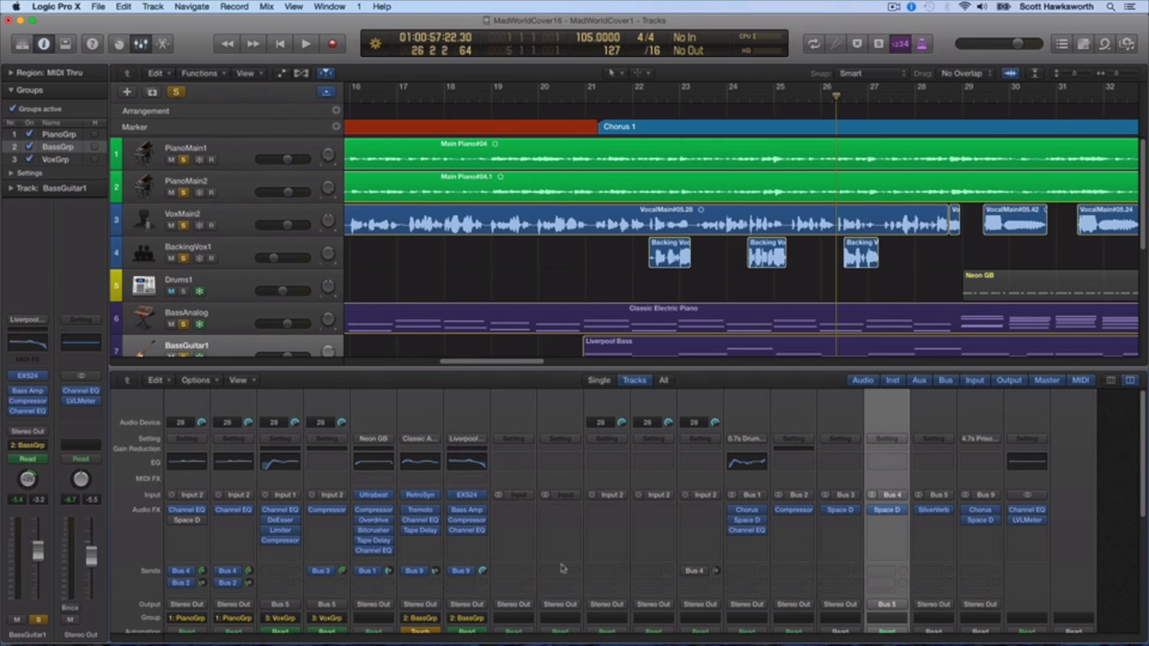
scroll(471, 427, down, 5)
click(945, 565)
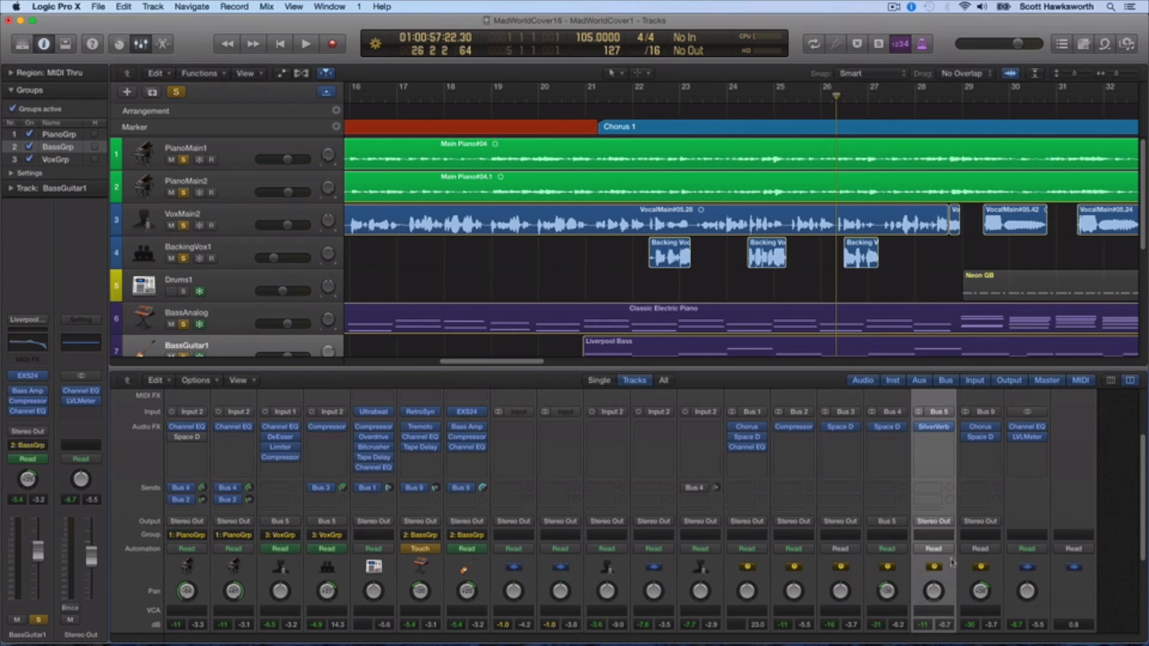
scroll(944, 566, down, 1)
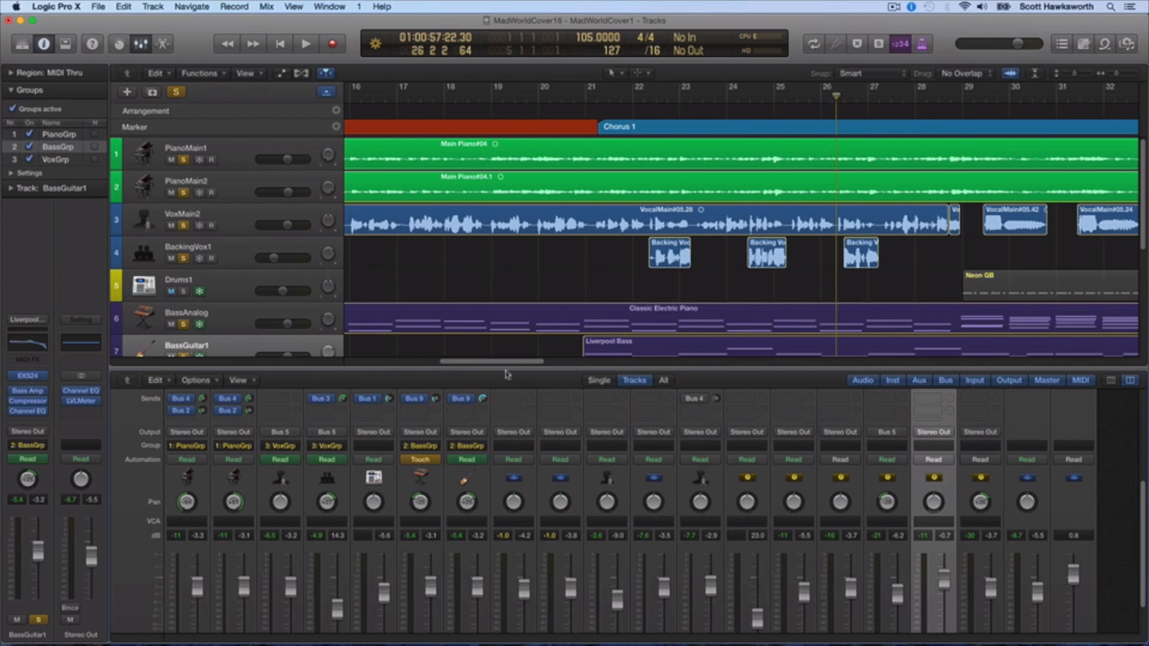
Step: Play the soloed mix from about bar 5 in Verse 1 to hear the reverbs
drag(494, 365, 401, 364)
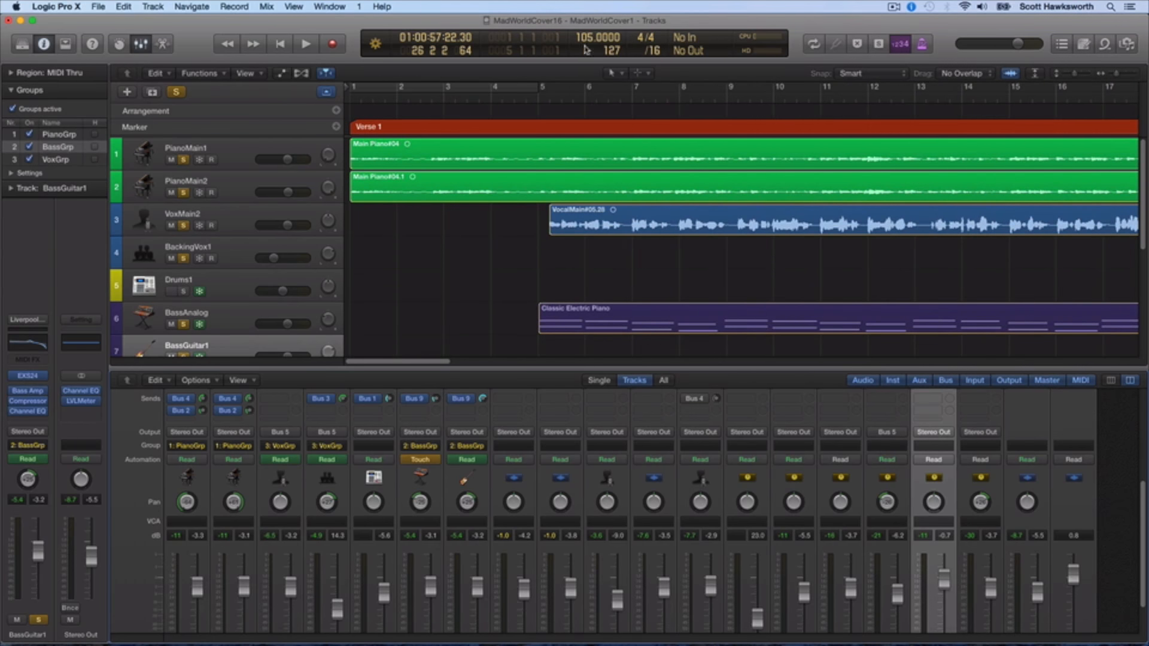
click(554, 95)
click(302, 45)
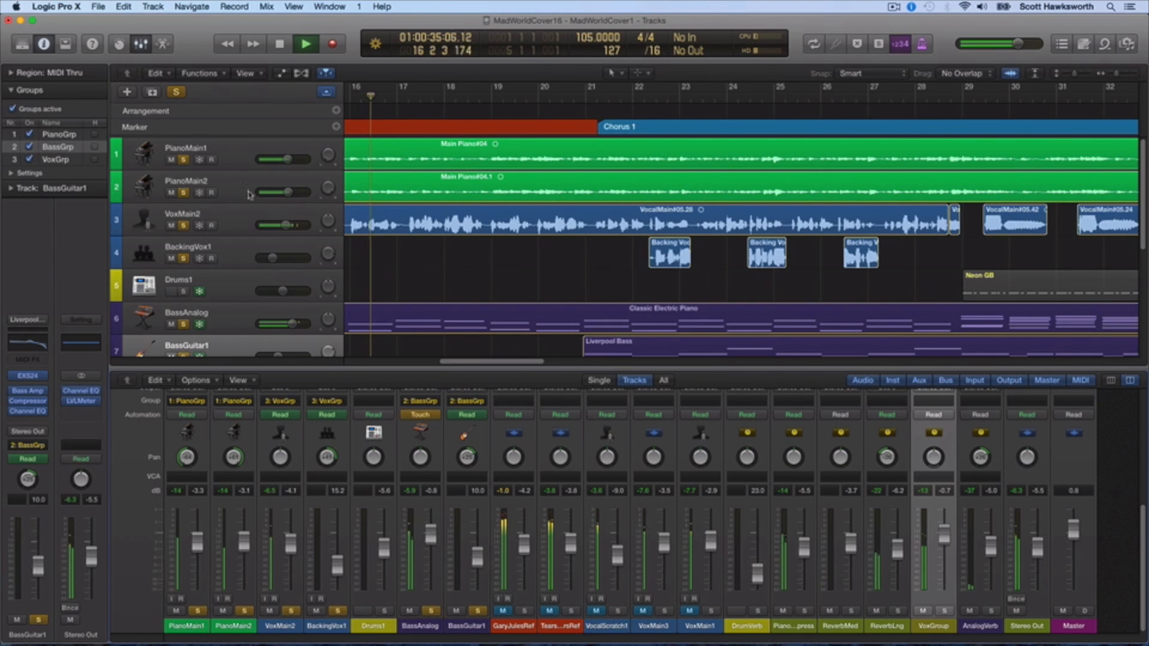
key(space)
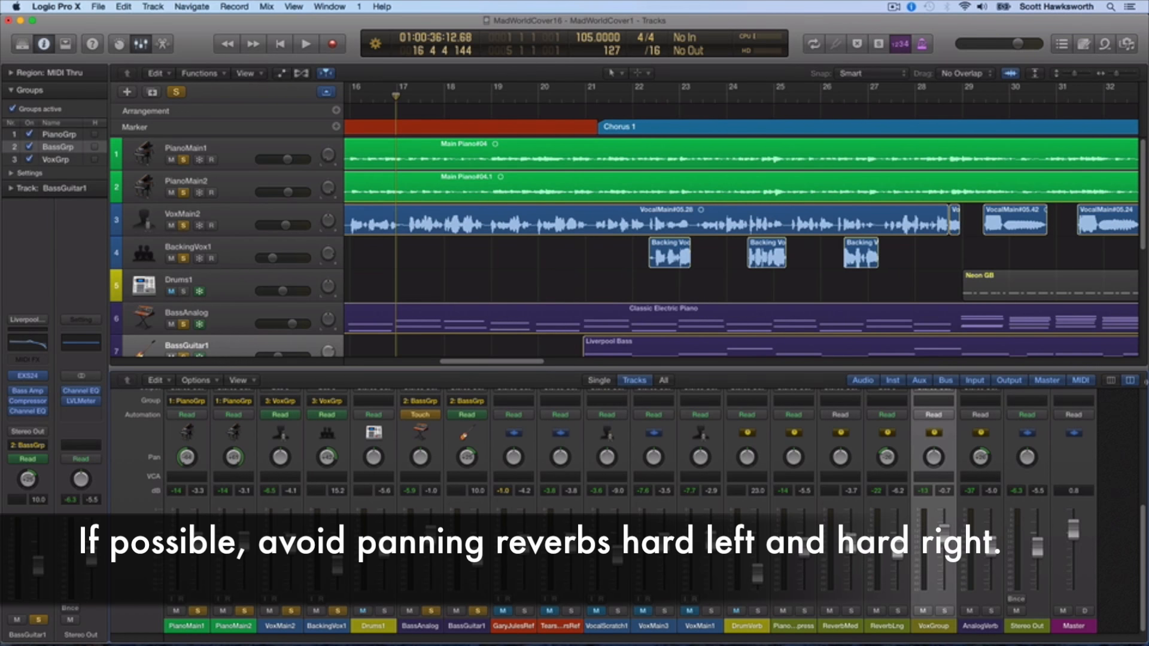
Step: Inspect the pan settings of the AnalogVerb and ReverbLng channels
click(1000, 437)
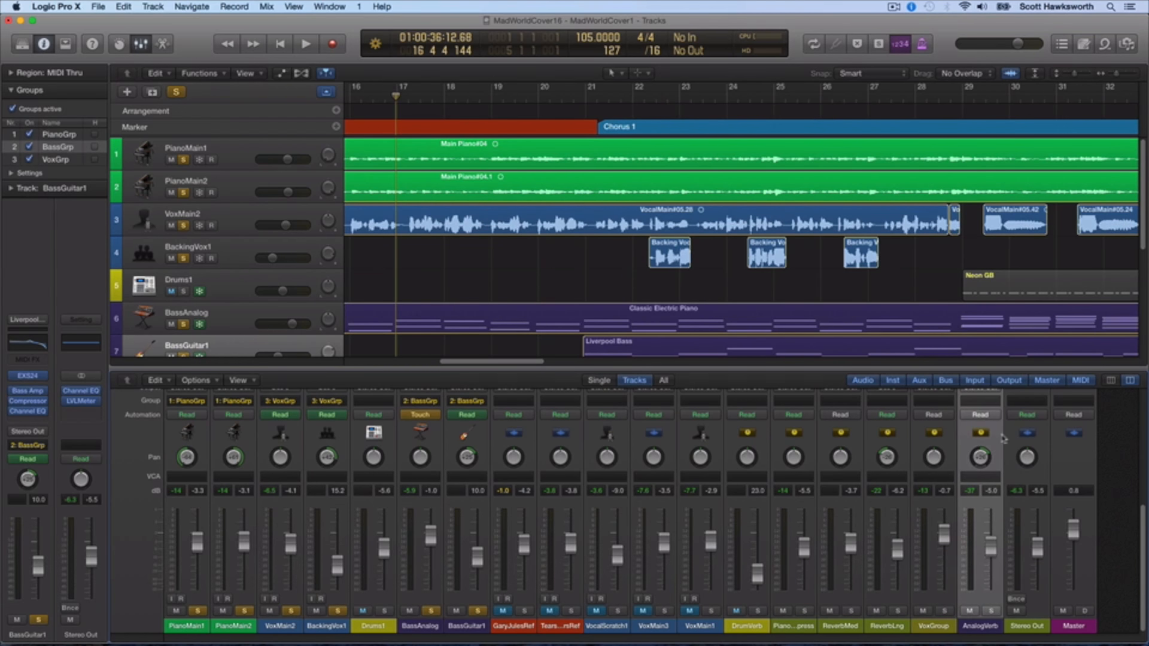
click(903, 440)
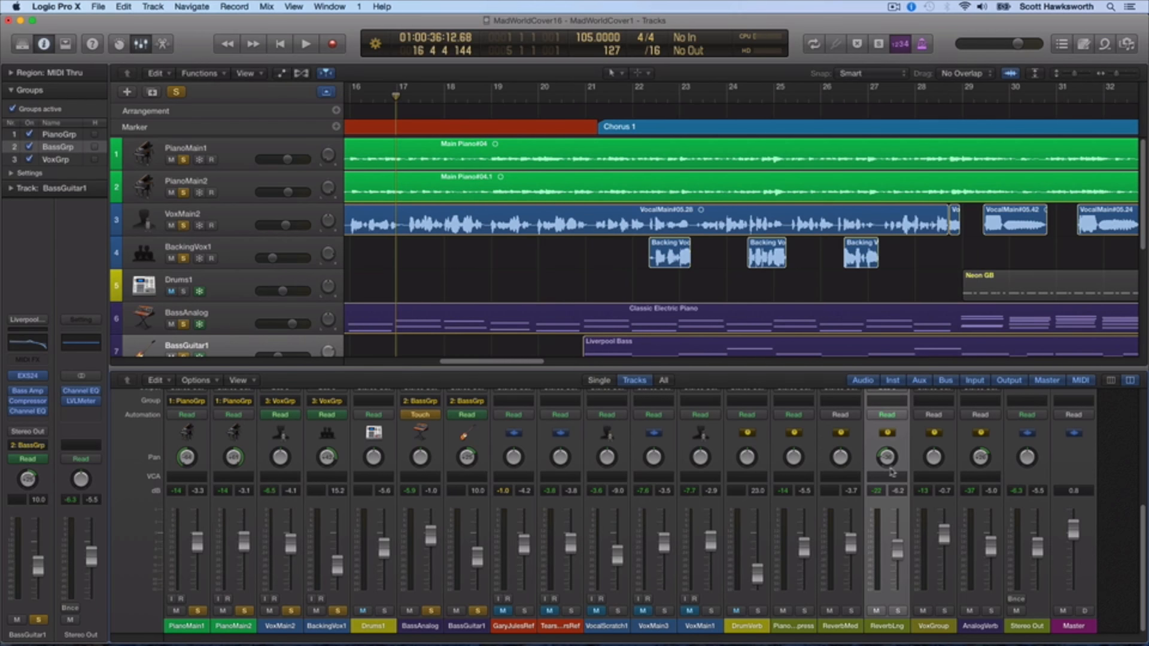
click(903, 3)
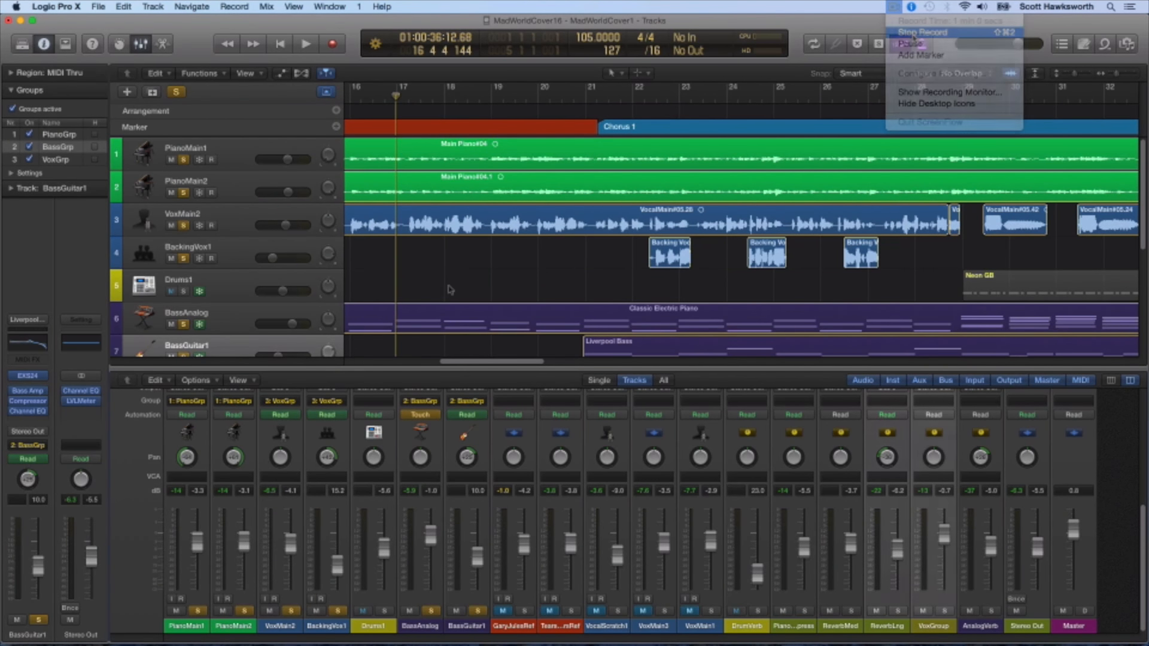